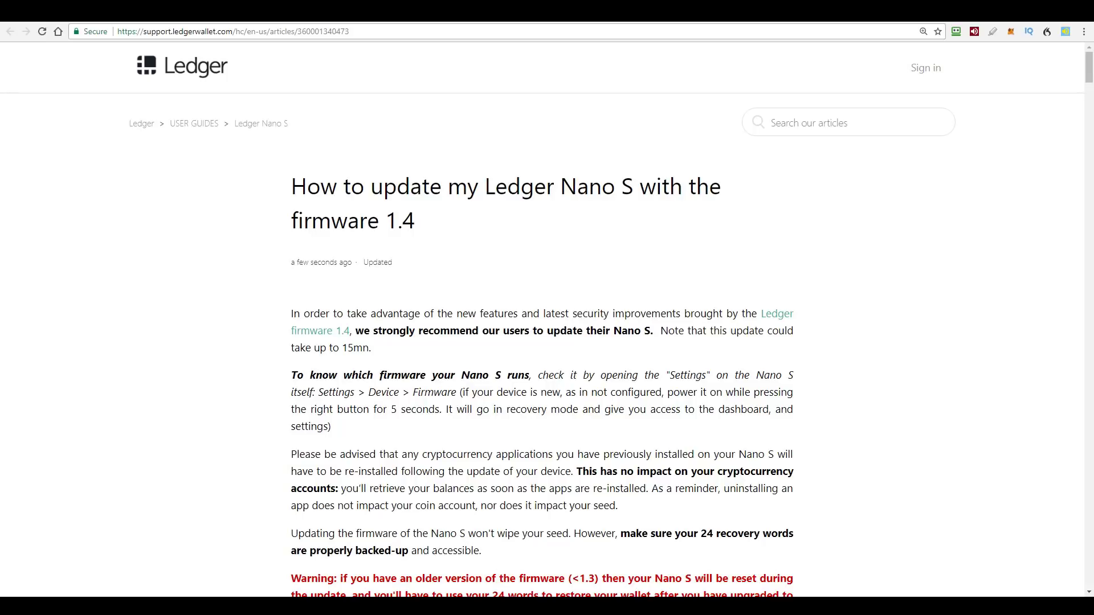
- Scroll the update article past the firmware-version paragraph and bring up Ledger Manager's Nano S apps
{"action": "left_click_drag", "start_coordinate": [331, 427], "coordinate": [296, 377]}
{"action": "left_click", "coordinate": [270, 378]}
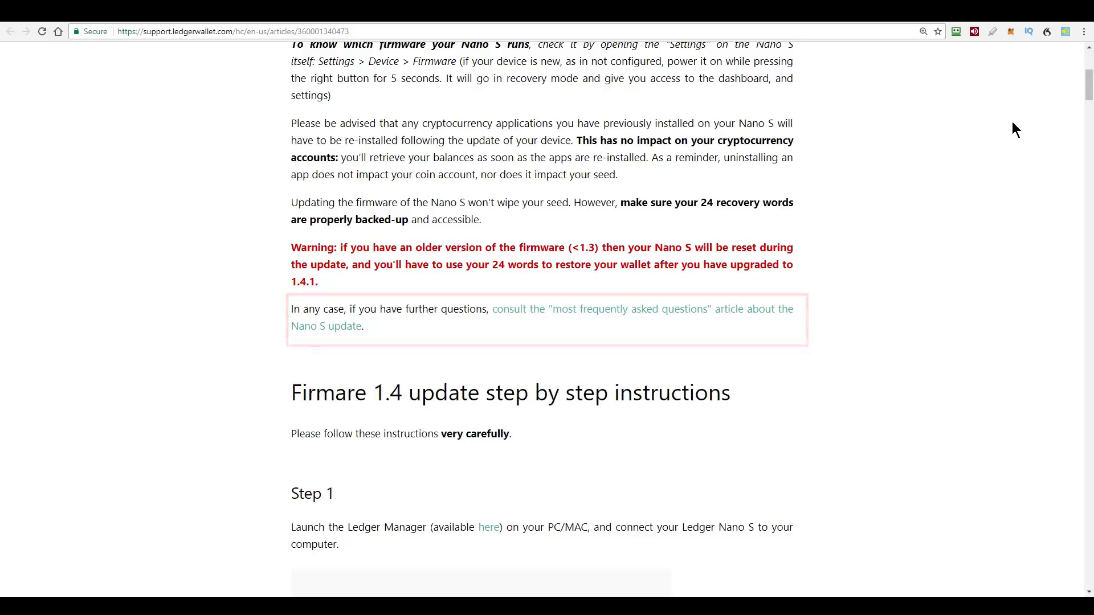
{"action": "left_click_drag", "start_coordinate": [1090, 96], "coordinate": [1090, 114]}
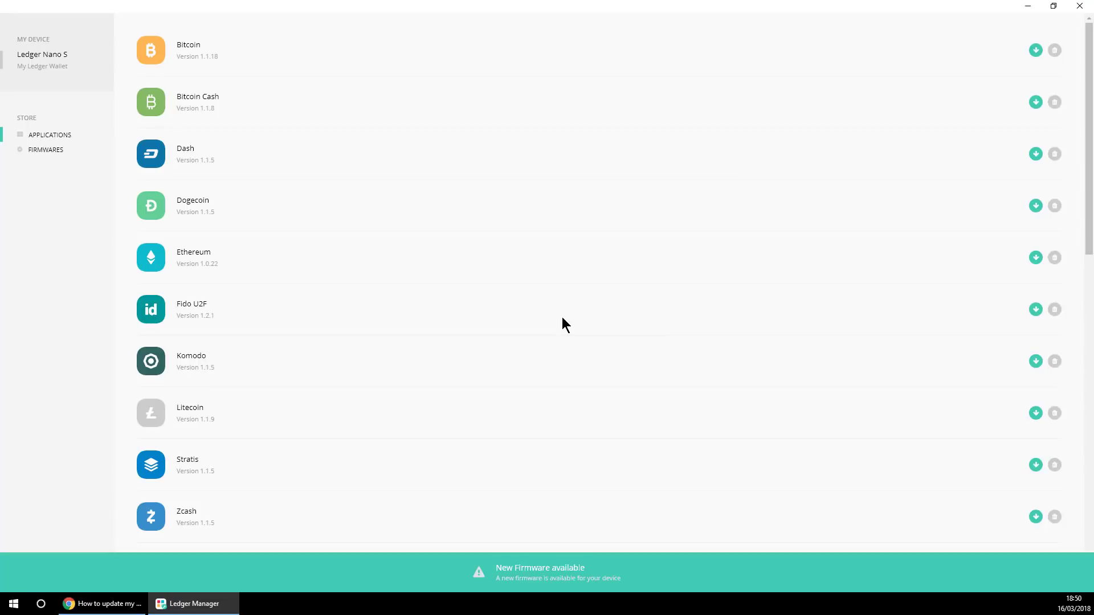
- Try installing firmware 1.4.1 from the new-firmware banner; it fails for insufficient device space
{"action": "left_click", "coordinate": [541, 569]}
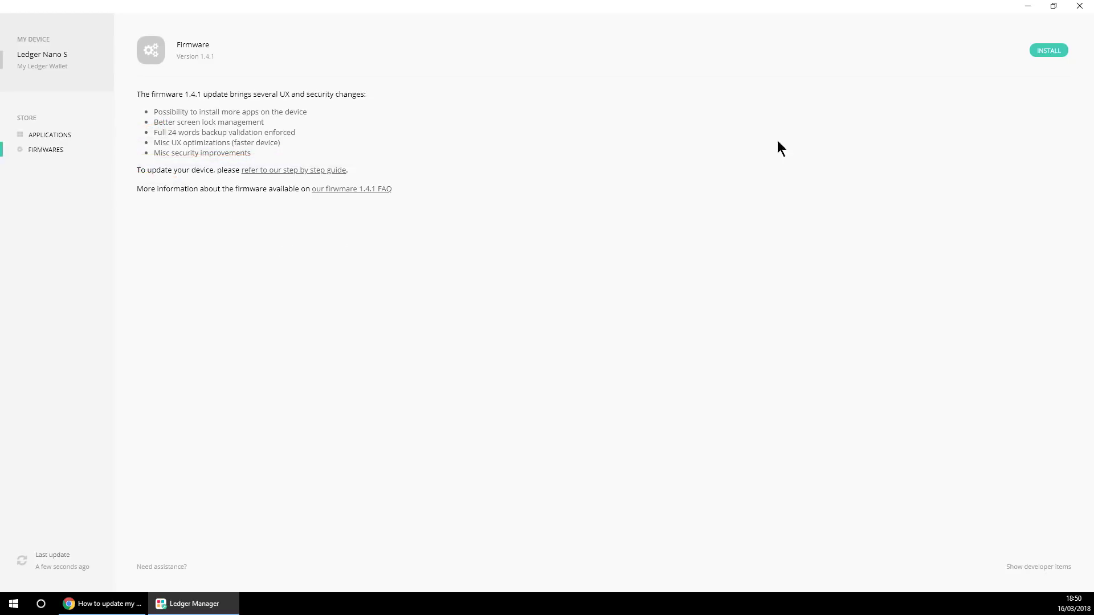
{"action": "left_click", "coordinate": [1051, 51]}
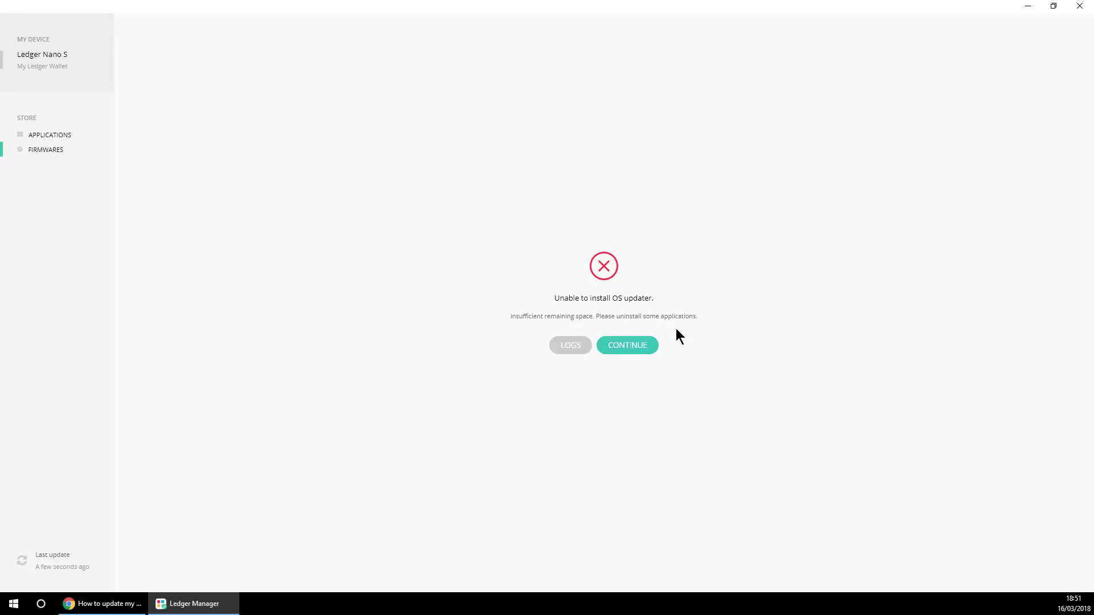
- Dismiss the space error, uninstall the Neo, Ethereum and Dash apps, and reopen firmware 1.4.1
{"action": "left_click", "coordinate": [629, 346]}
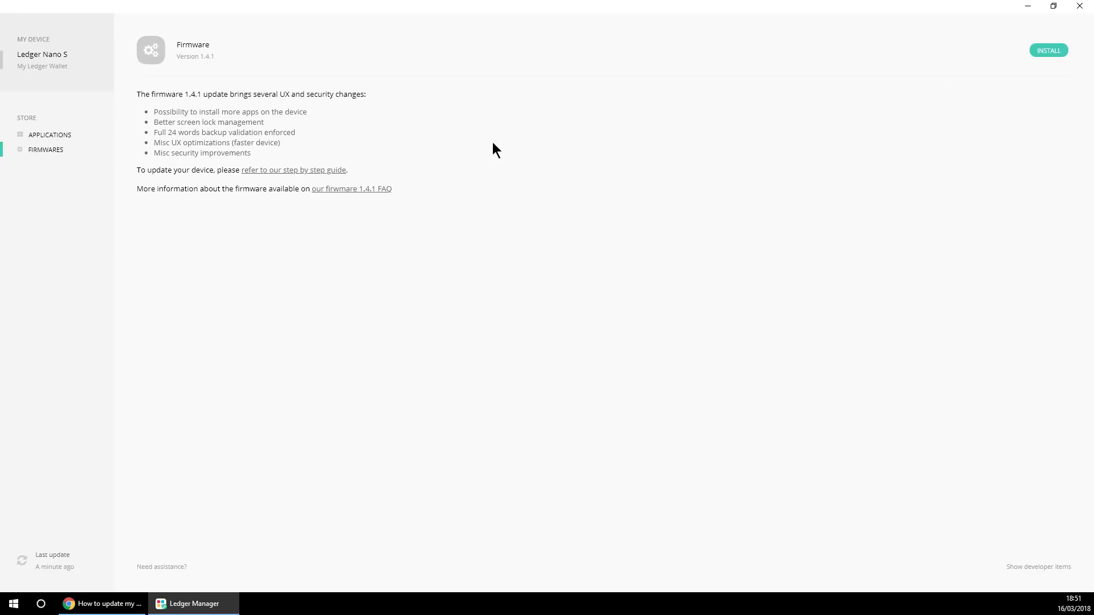
{"action": "left_click", "coordinate": [60, 139]}
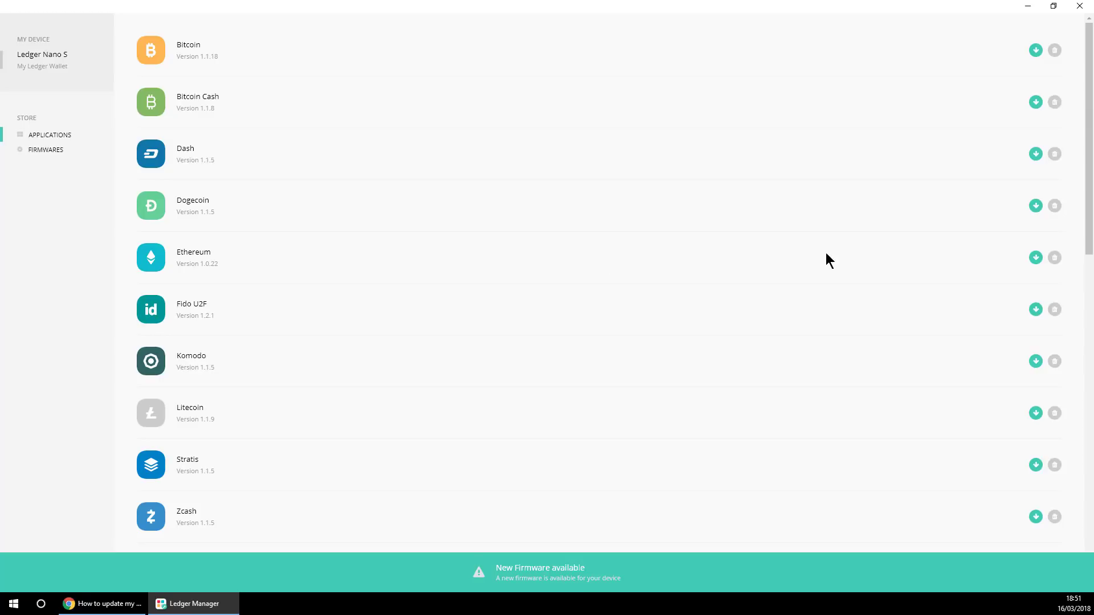
{"action": "left_click_drag", "start_coordinate": [1087, 215], "coordinate": [1088, 547]}
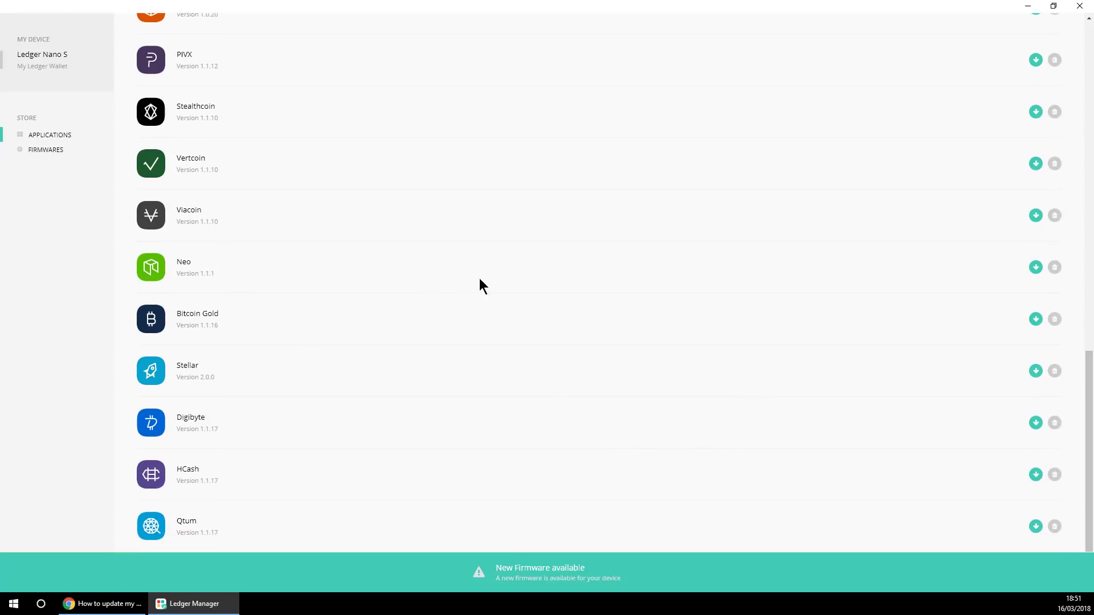
{"action": "left_click", "coordinate": [1052, 271]}
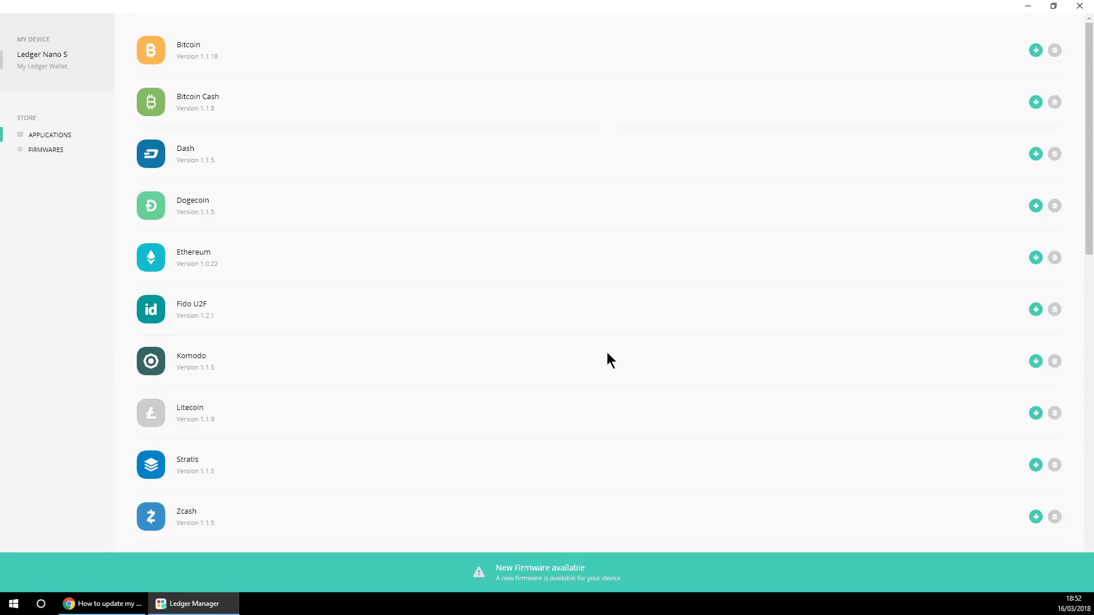
{"action": "left_click", "coordinate": [1054, 259]}
{"action": "left_click", "coordinate": [1054, 155]}
{"action": "left_click", "coordinate": [528, 575]}
- Start the firmware 1.4.1 installation on the Nano S
{"action": "left_click", "coordinate": [1053, 53]}
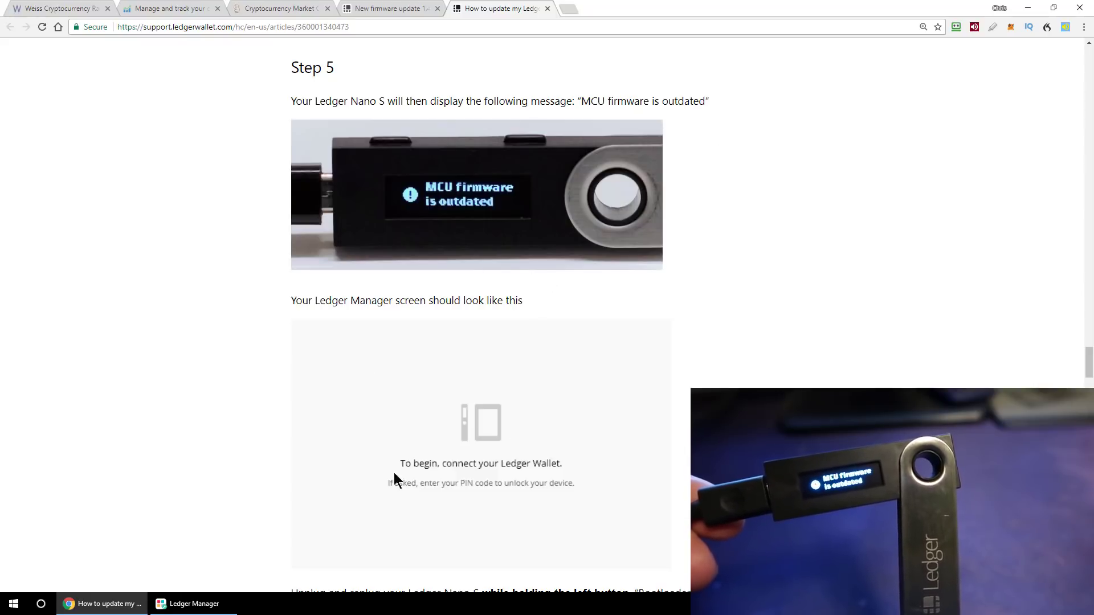
- Track the MCU restore in Ledger Manager while scrolling the support article to 'Installing firmware'
{"action": "left_click", "coordinate": [193, 603]}
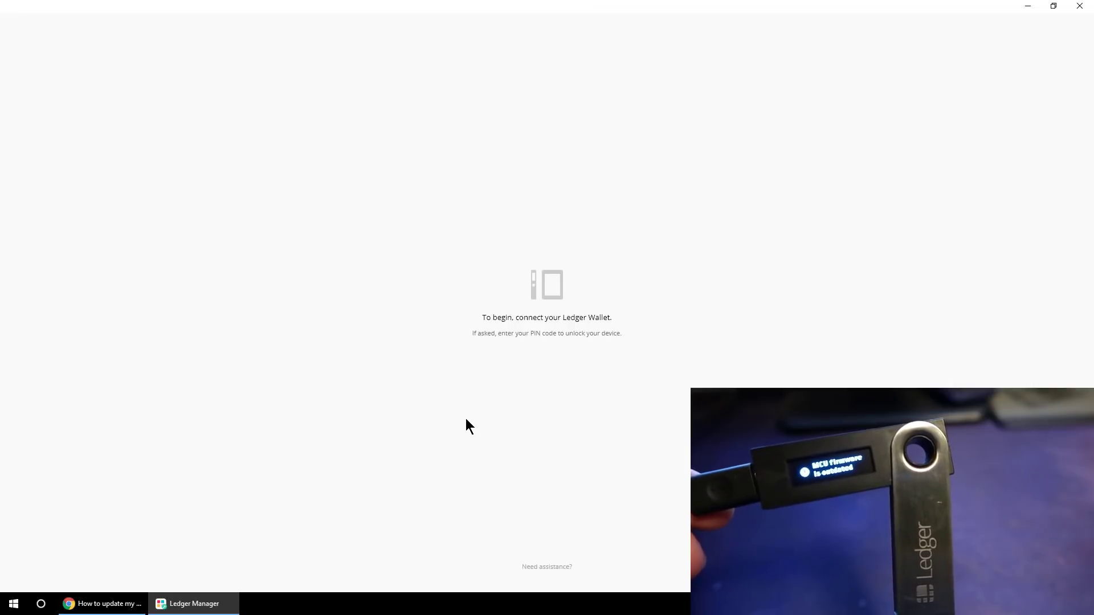
{"action": "left_click", "coordinate": [109, 605]}
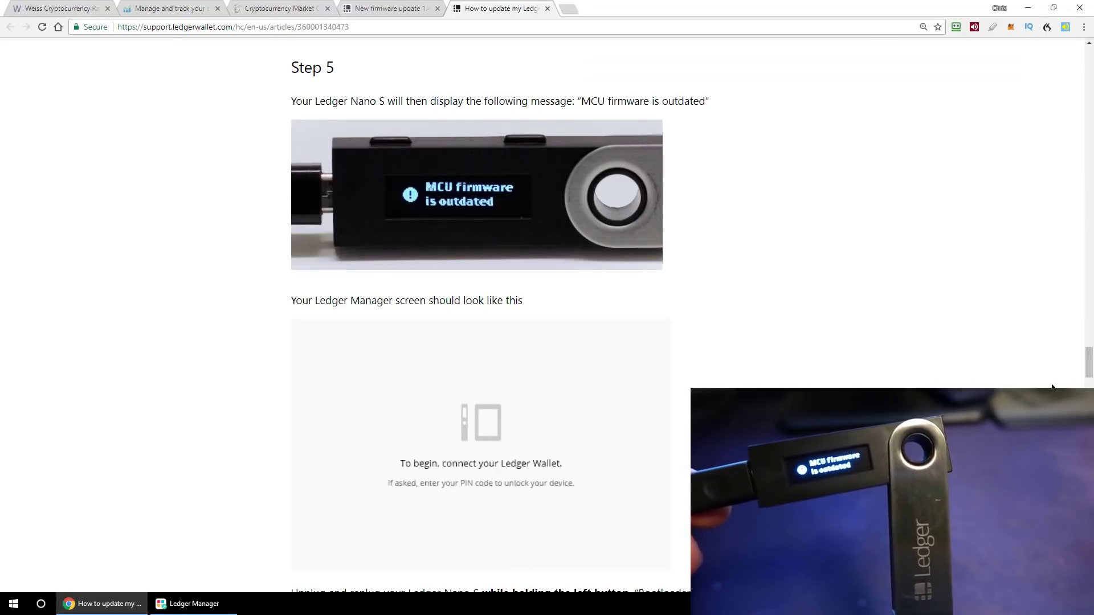
{"action": "scroll", "coordinate": [1052, 387], "scroll_direction": "down", "scroll_amount": 8}
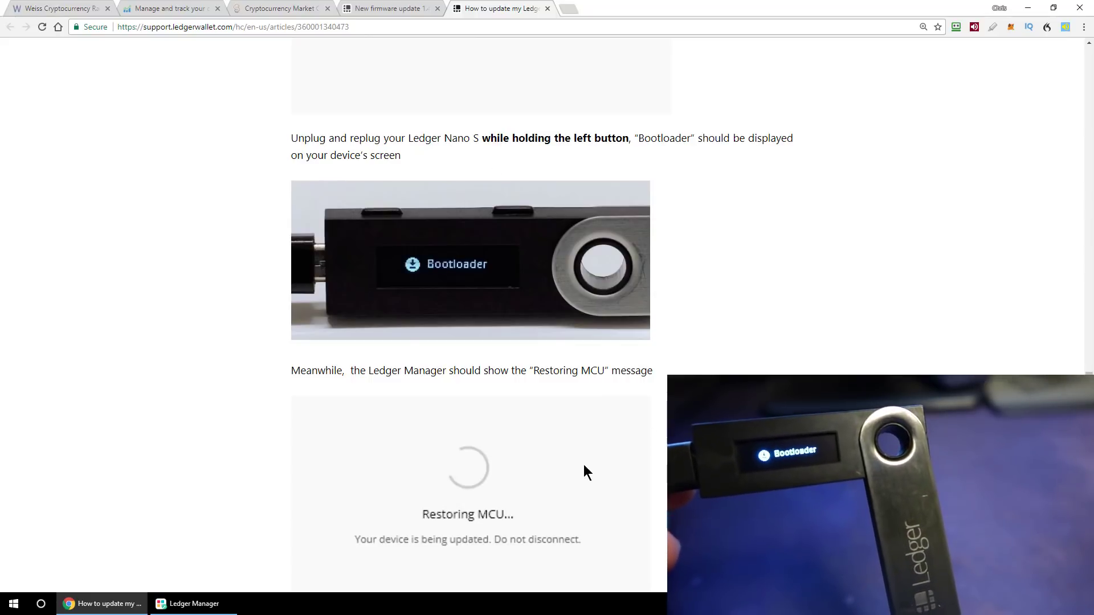
{"action": "left_click", "coordinate": [191, 603]}
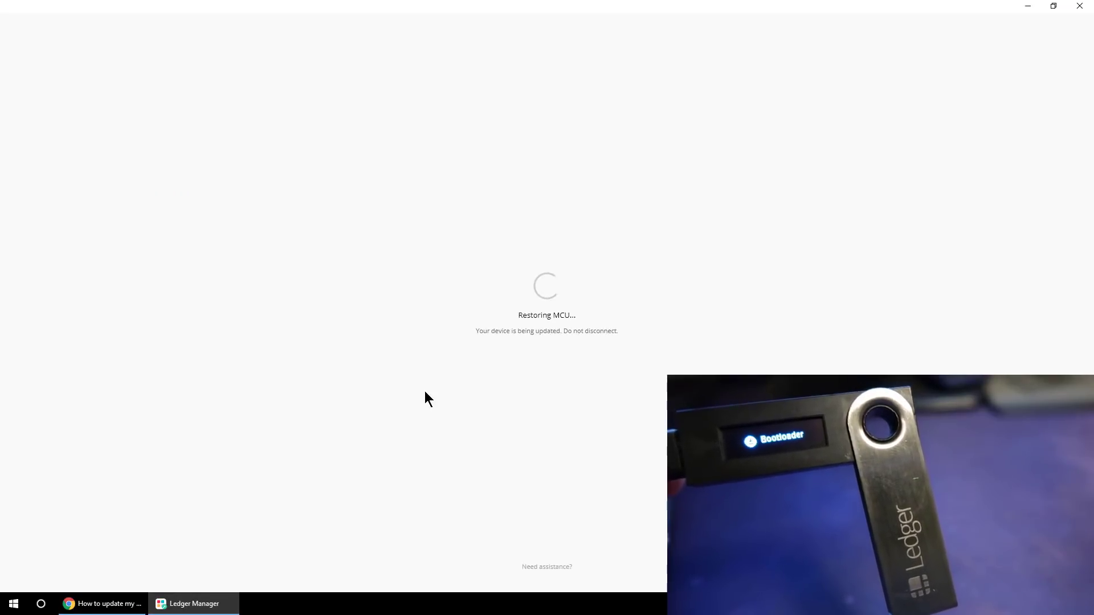
{"action": "left_click", "coordinate": [108, 605]}
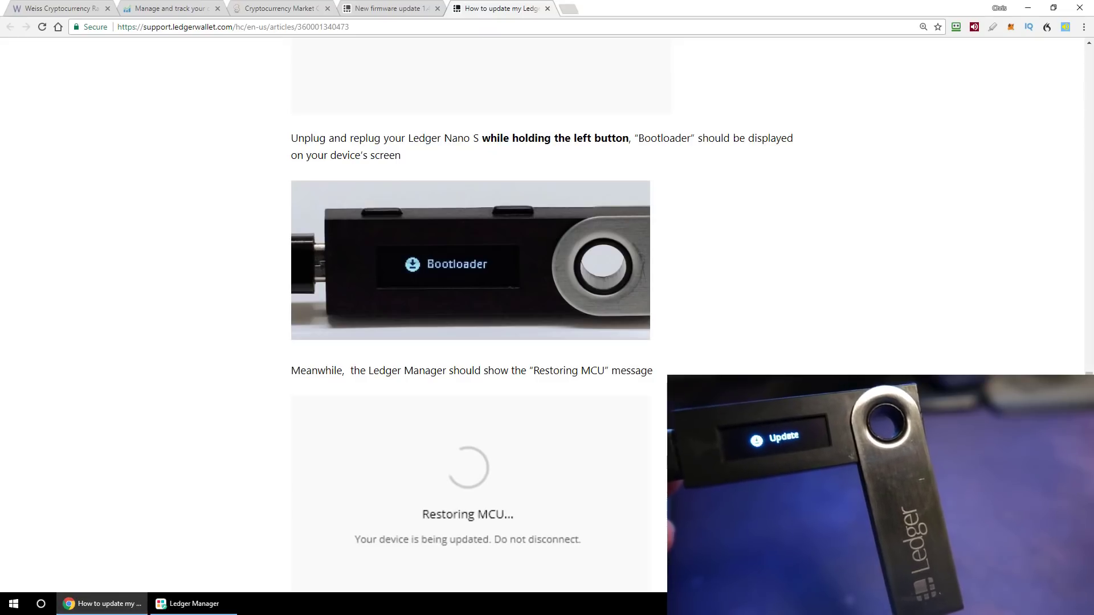
{"action": "scroll", "coordinate": [470, 314], "scroll_direction": "down", "scroll_amount": 6}
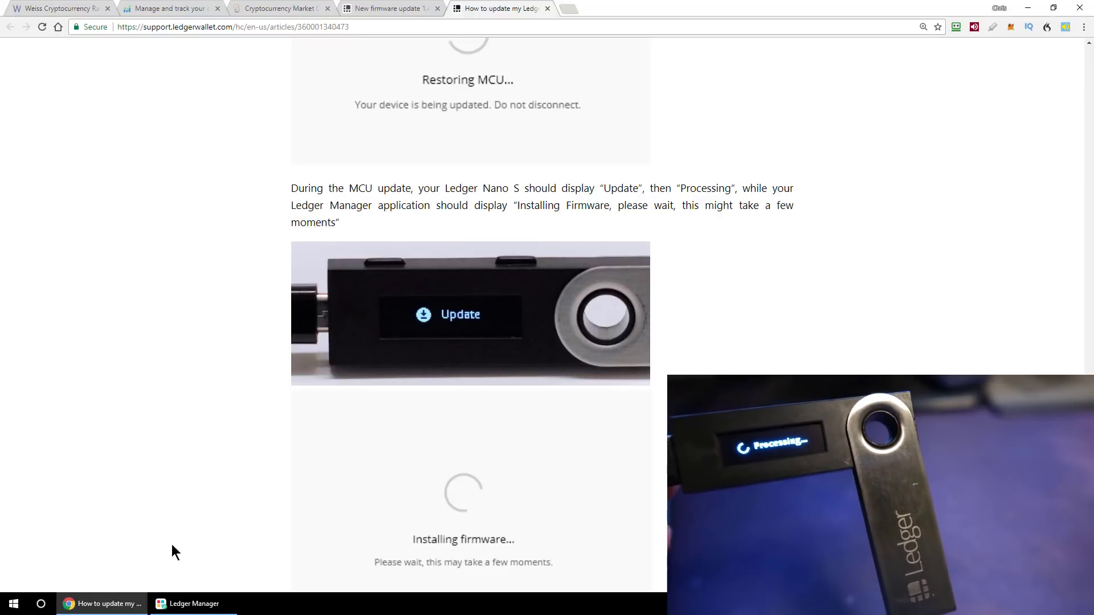
{"action": "left_click", "coordinate": [189, 604]}
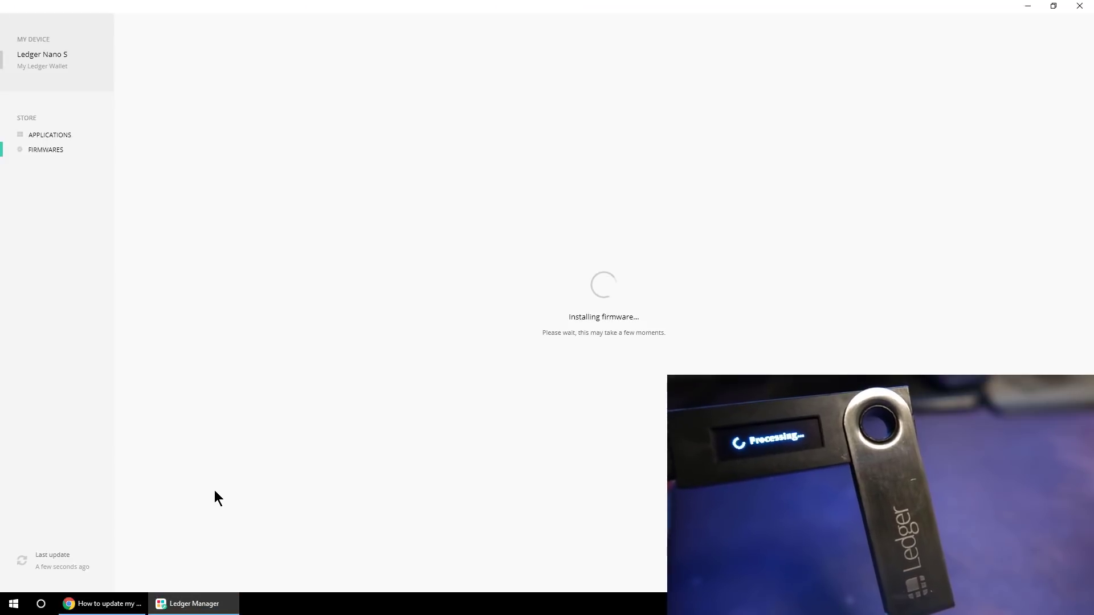
{"action": "left_click", "coordinate": [101, 604]}
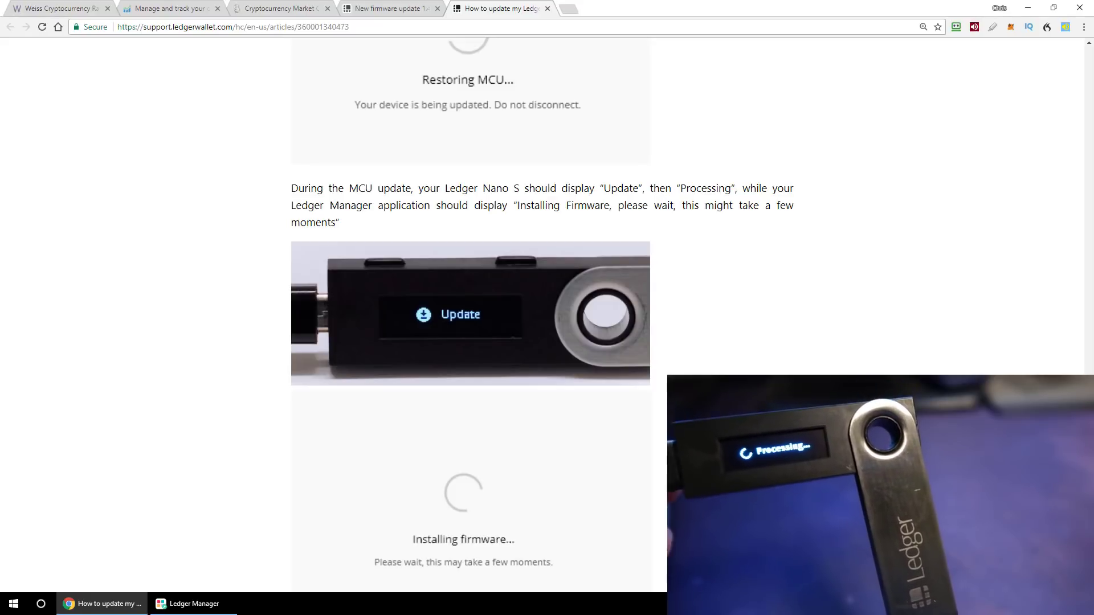
{"action": "scroll", "coordinate": [470, 313], "scroll_direction": "down", "scroll_amount": 3}
{"action": "scroll", "coordinate": [470, 314], "scroll_direction": "down", "scroll_amount": 4}
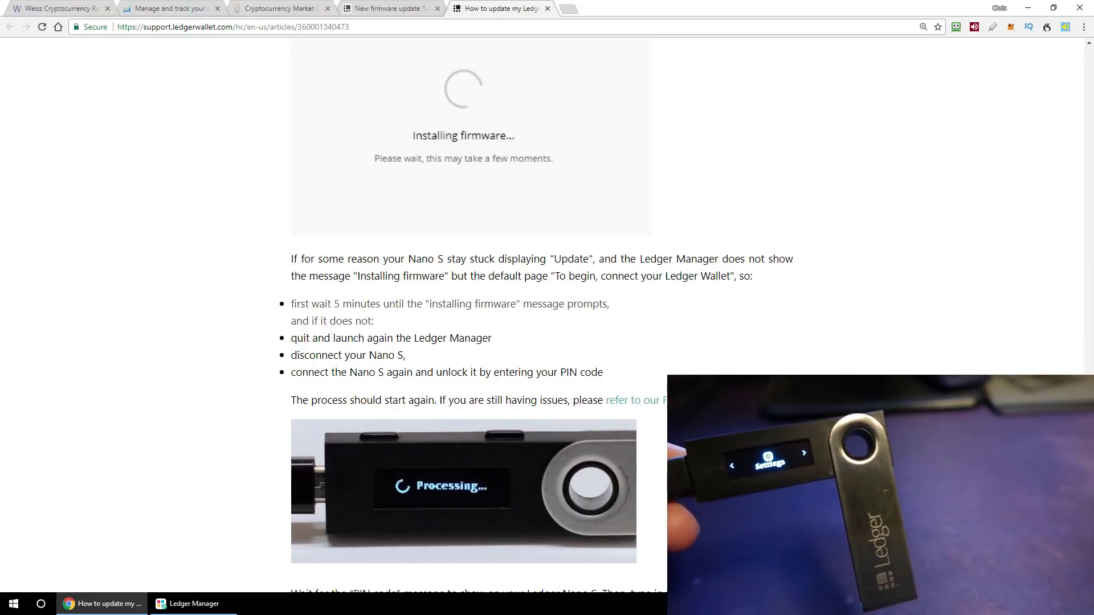
{"action": "left_click", "coordinate": [223, 602]}
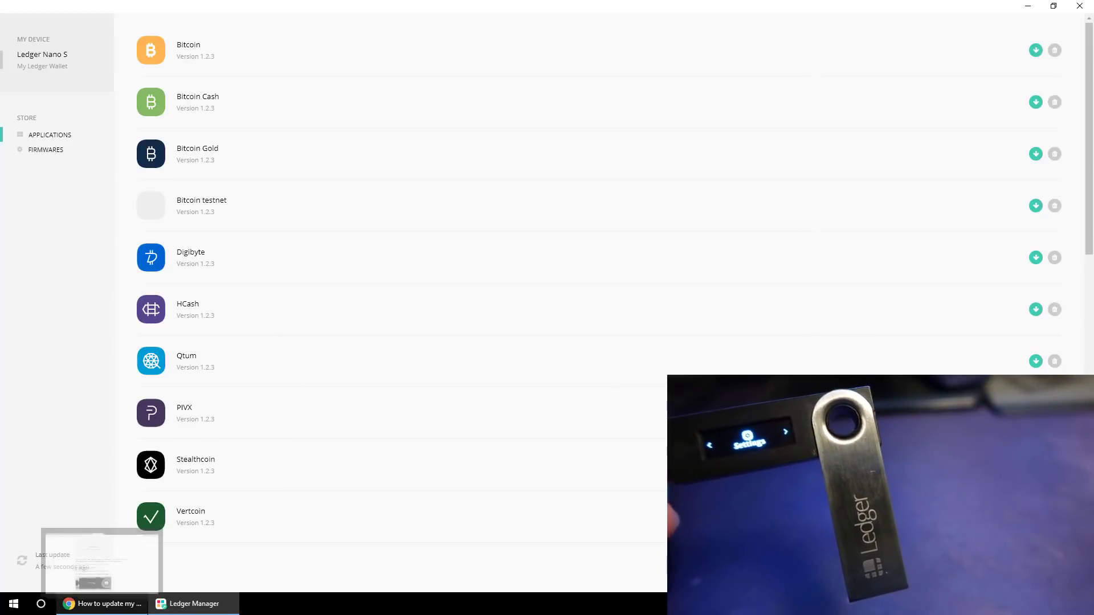
{"action": "left_click", "coordinate": [101, 603]}
{"action": "scroll", "coordinate": [541, 313], "scroll_direction": "down", "scroll_amount": 12}
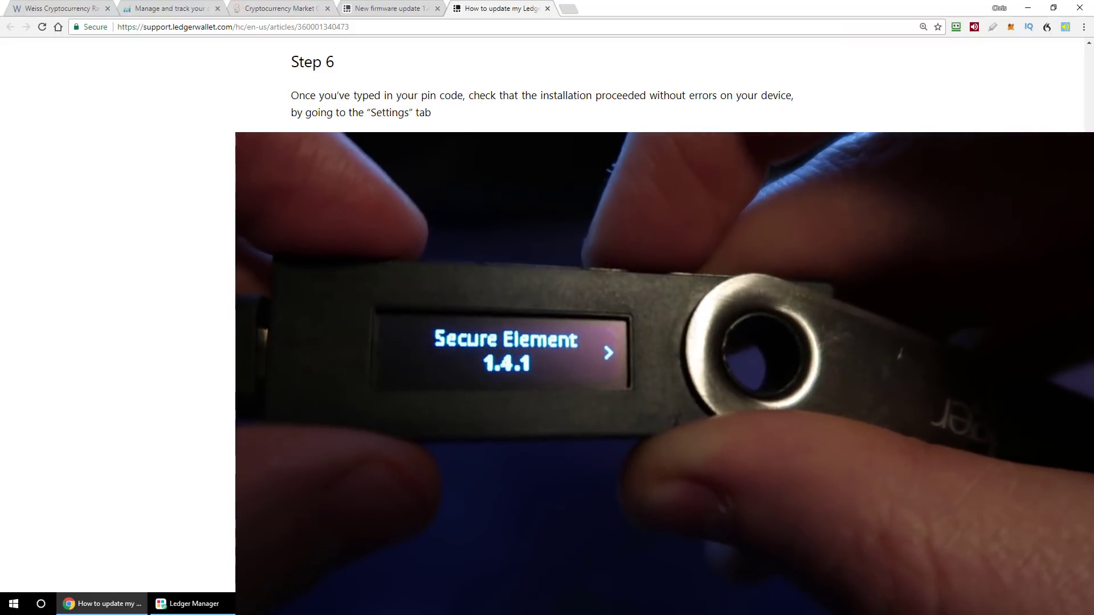
- Scroll the support article past Step 6 to Step 7 on reinstalling applications
{"action": "scroll", "coordinate": [462, 86], "scroll_direction": "down", "scroll_amount": 5}
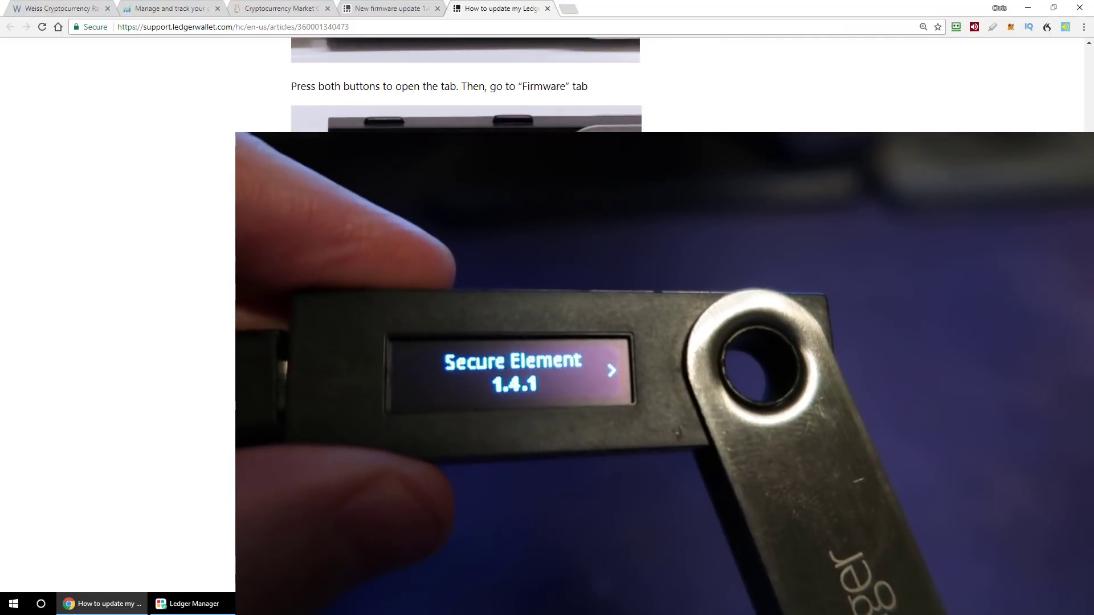
{"action": "scroll", "coordinate": [468, 86], "scroll_direction": "down", "scroll_amount": 1}
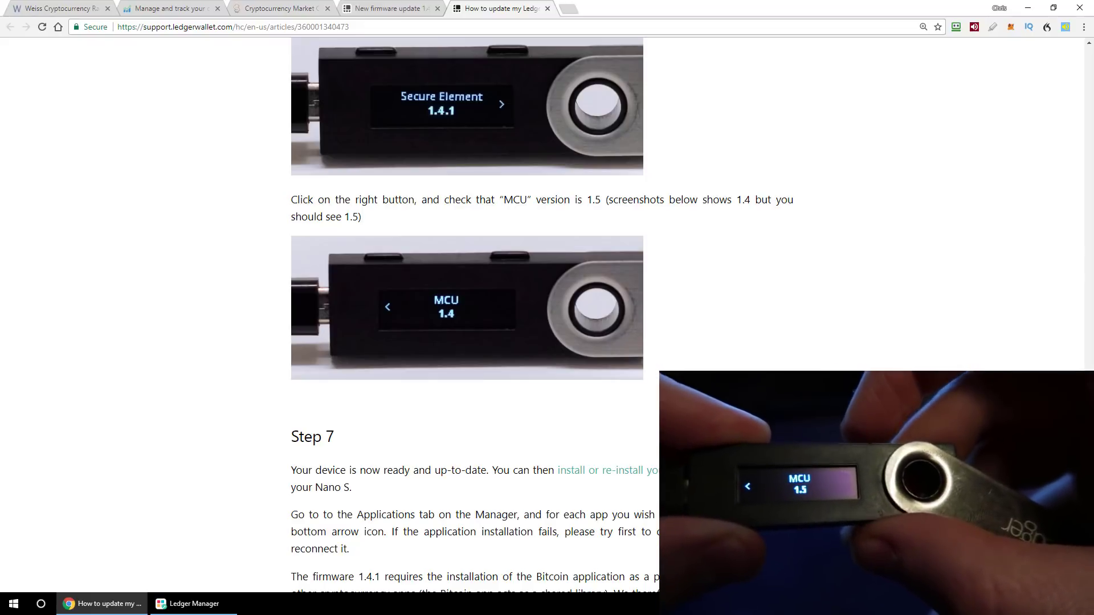
- Reinstall the Bitcoin app on the Nano S from Ledger Manager's Applications list
{"action": "scroll", "coordinate": [542, 313], "scroll_direction": "down", "scroll_amount": 6}
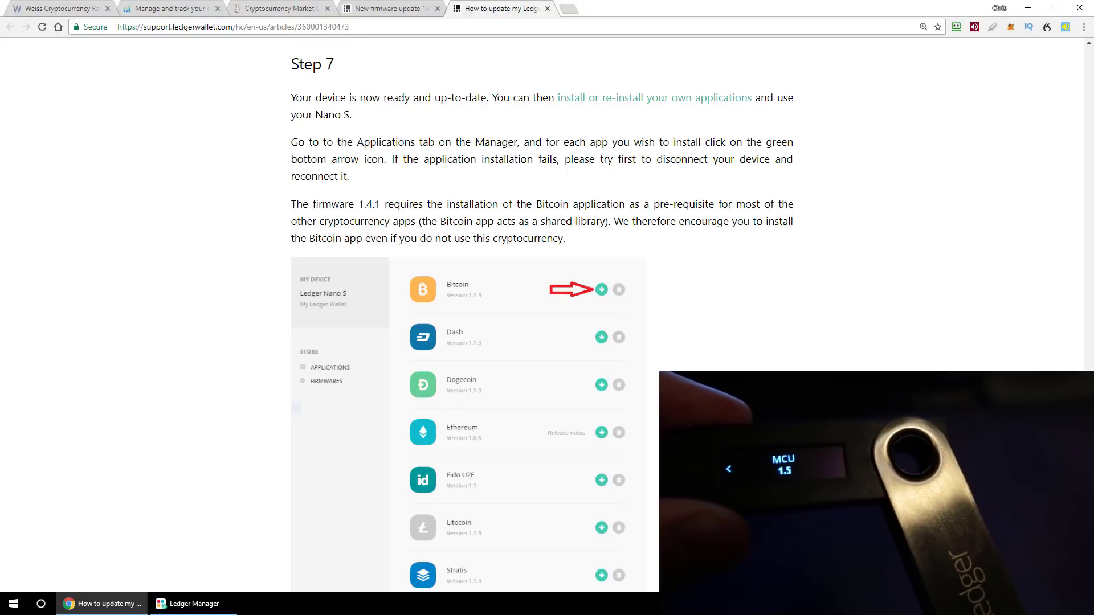
{"action": "left_click", "coordinate": [191, 603]}
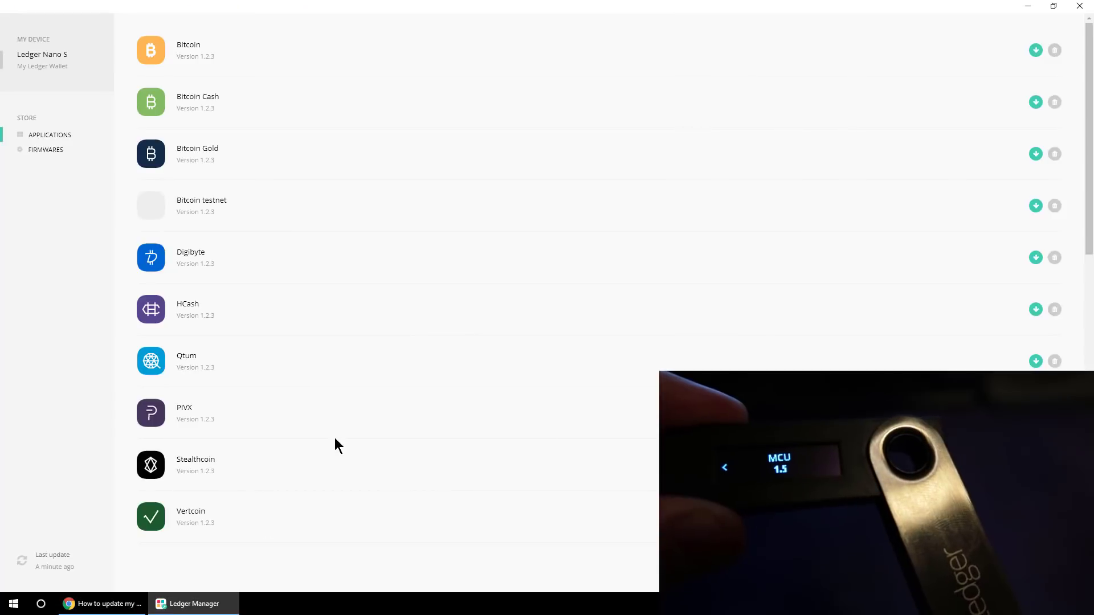
{"action": "left_click", "coordinate": [1035, 51]}
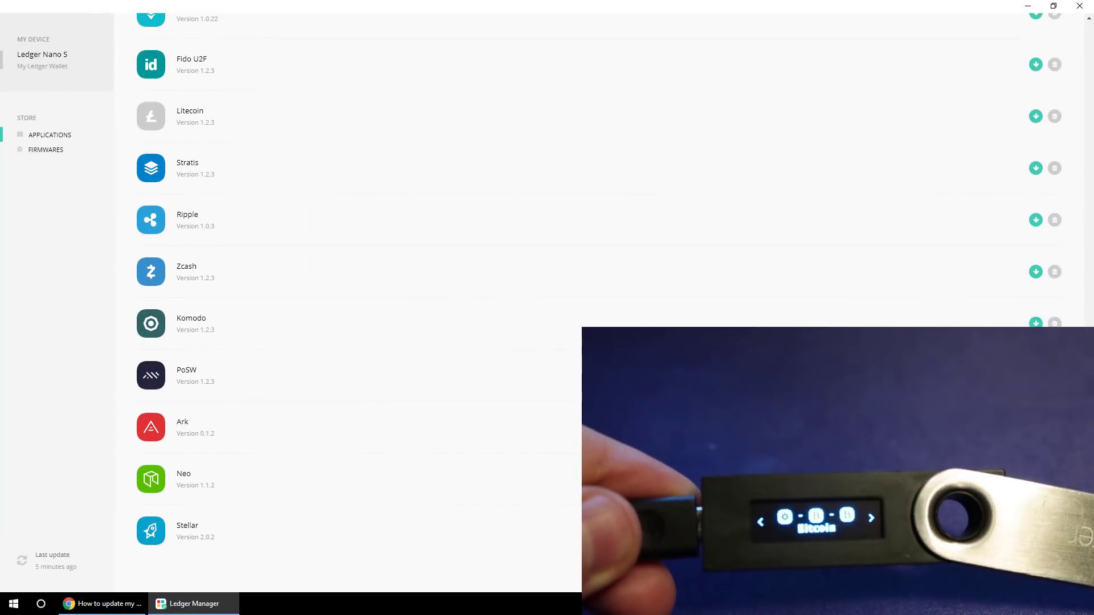
{"action": "scroll", "coordinate": [353, 285], "scroll_direction": "up", "scroll_amount": 3}
{"action": "scroll", "coordinate": [1068, 296], "scroll_direction": "up", "scroll_amount": 10}
{"action": "scroll", "coordinate": [1070, 278], "scroll_direction": "up", "scroll_amount": 3}
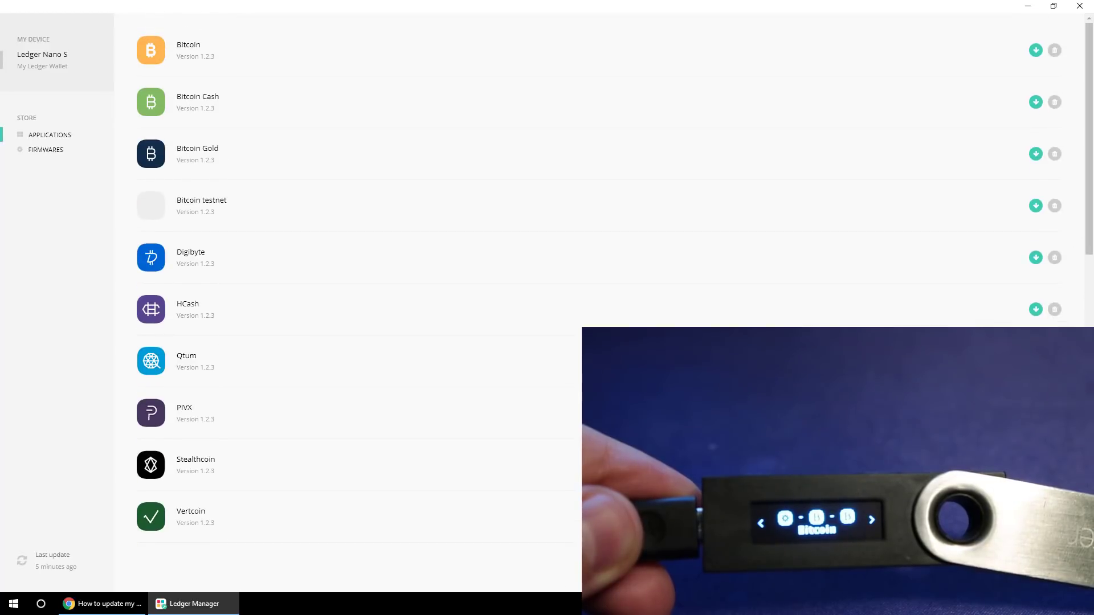